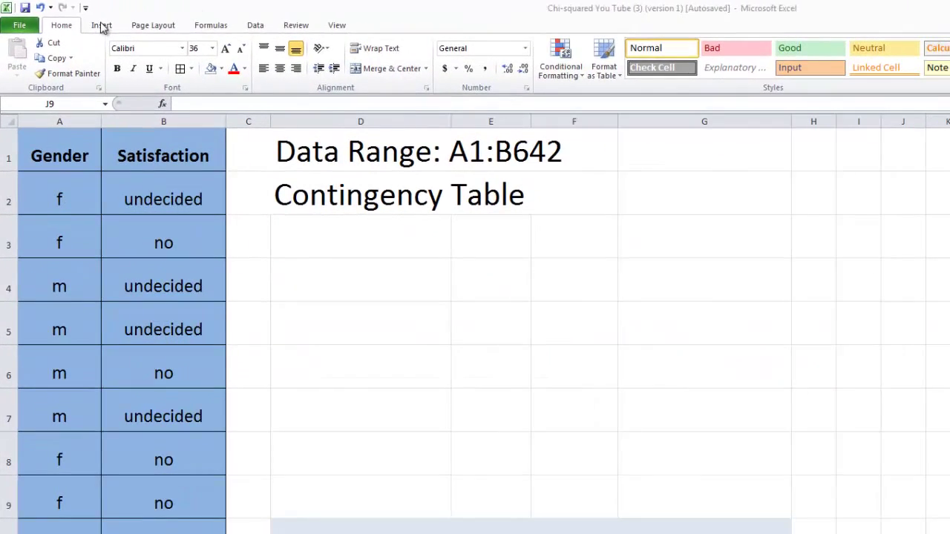
Step: Start a new PivotTable from data range A1:B642, placed at Sheet1 cell D3
{"action": "left_click", "coordinate": [175, 38]}
{"action": "left_click", "coordinate": [22, 52]}
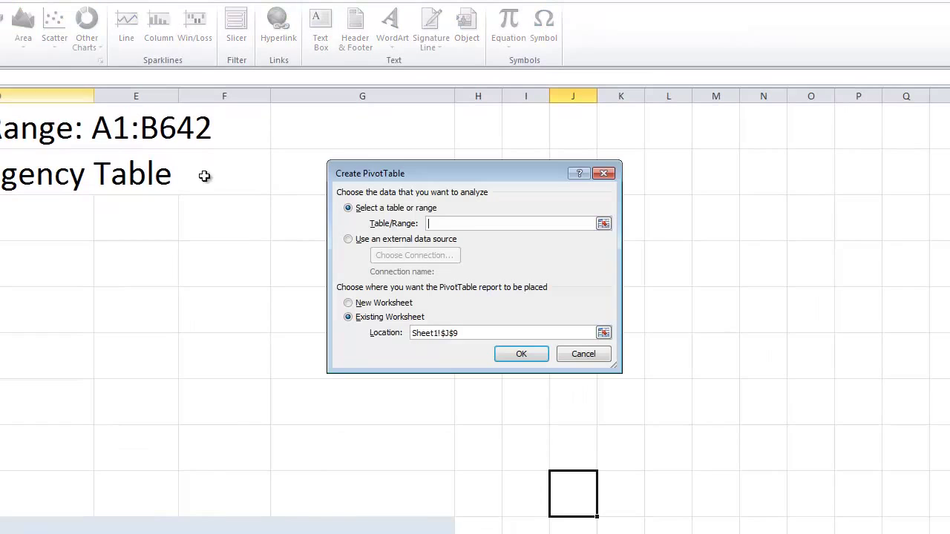
{"action": "left_click", "coordinate": [440, 224]}
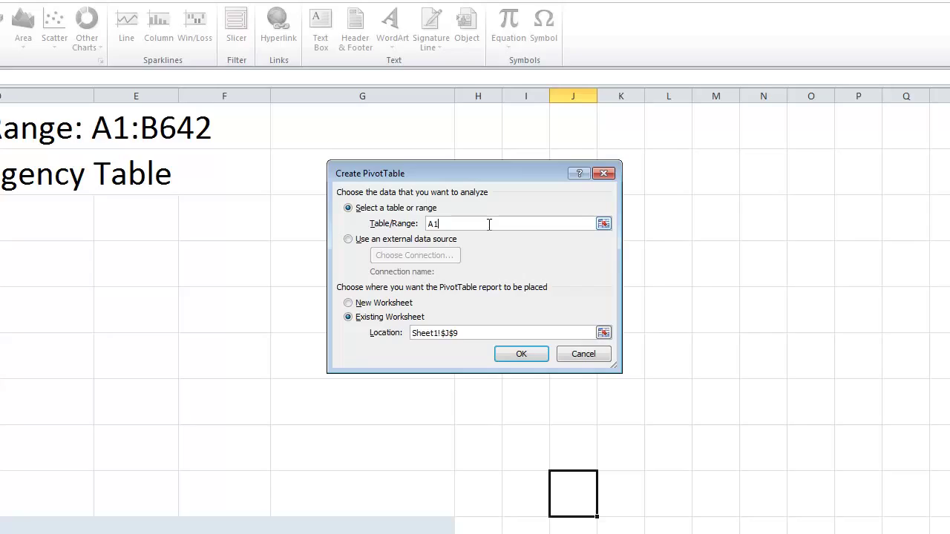
{"action": "type", "text": "A1:"}
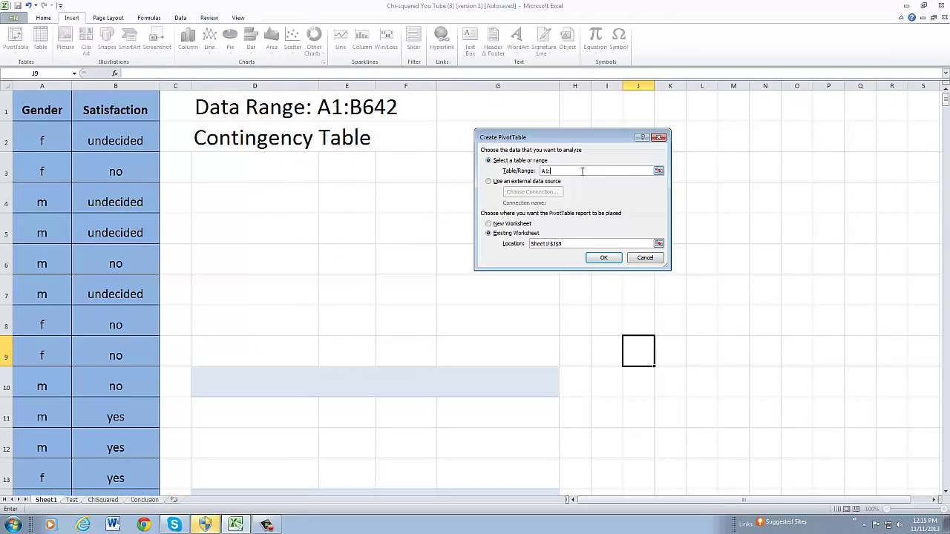
{"action": "type", "text": "B64"}
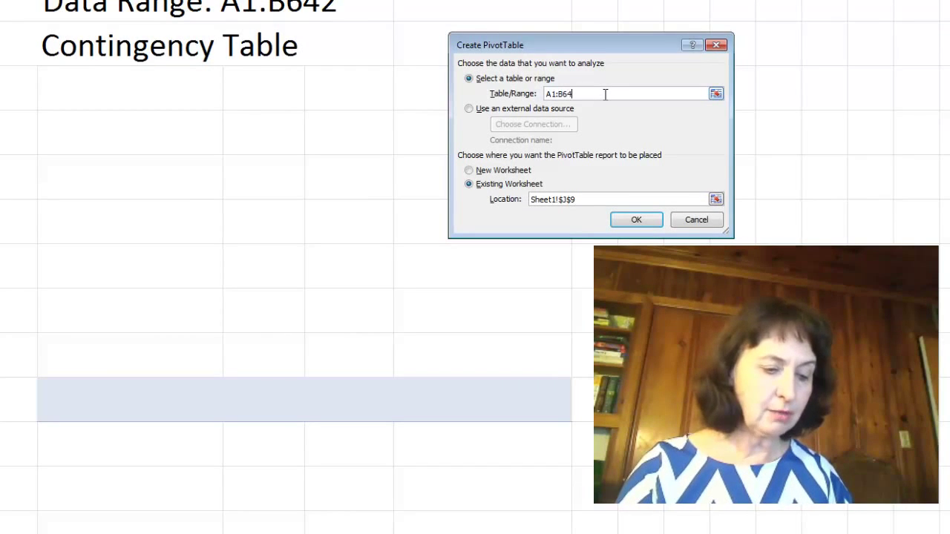
{"action": "type", "text": "2"}
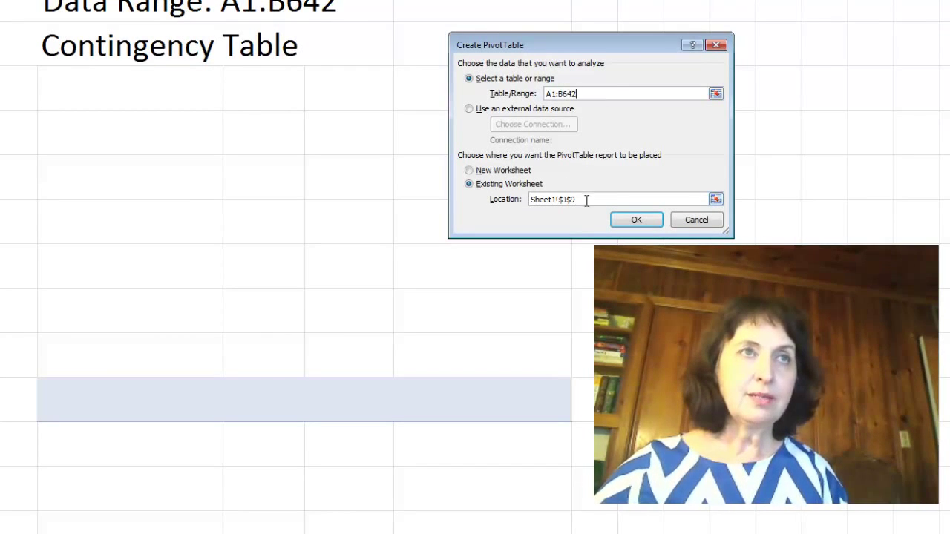
{"action": "left_click_drag", "start_coordinate": [581, 199], "coordinate": [522, 200]}
{"action": "key", "text": "BackSpace"}
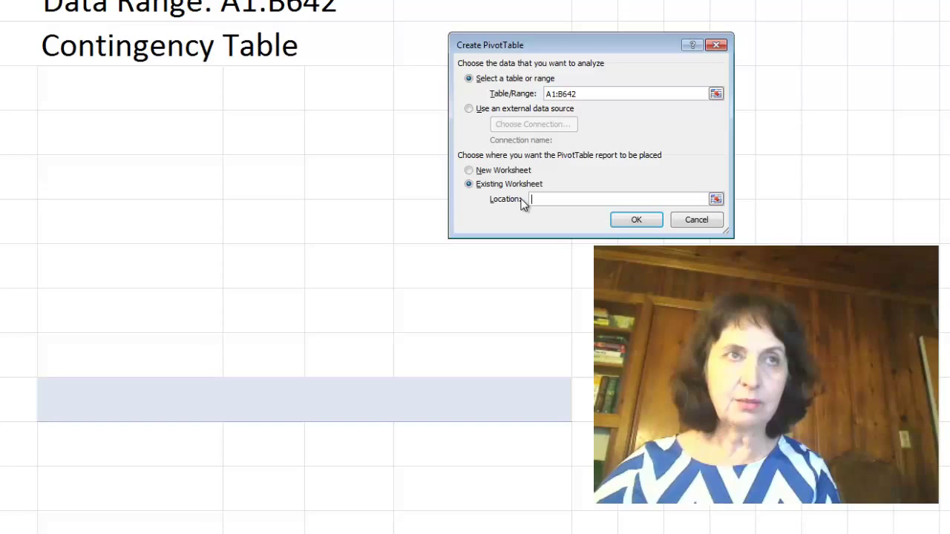
{"action": "left_click", "coordinate": [97, 89]}
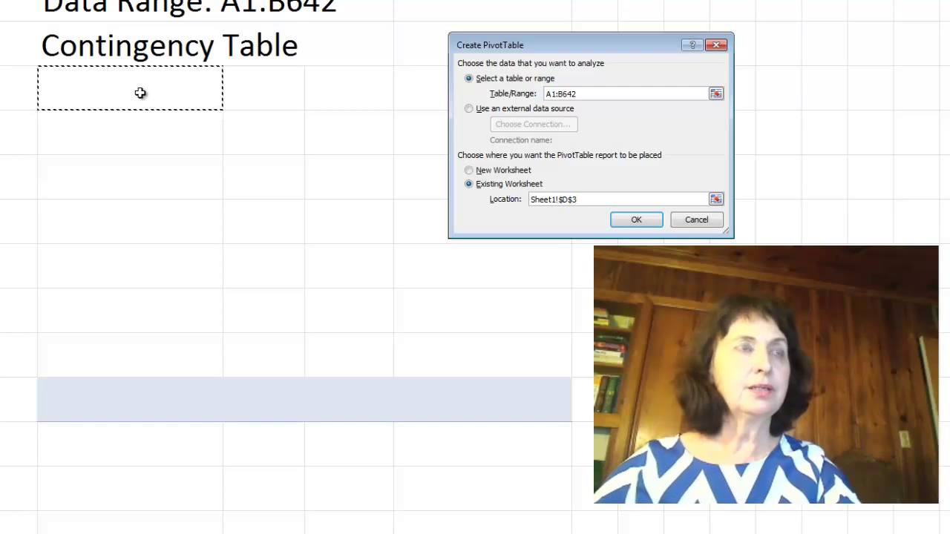
Step: Create the pivot table with Gender as columns, Satisfaction as rows and Count of Gender as values
{"action": "left_click", "coordinate": [636, 219]}
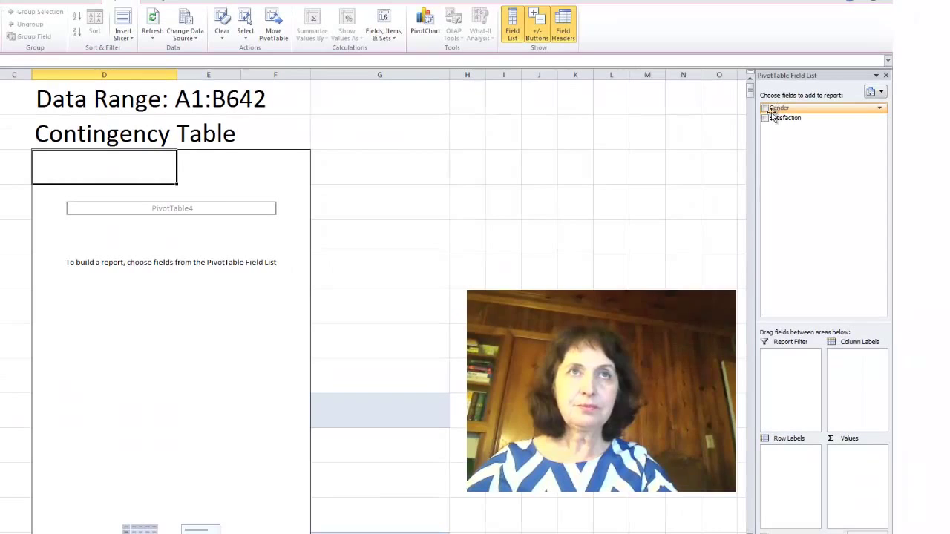
{"action": "left_click", "coordinate": [765, 109]}
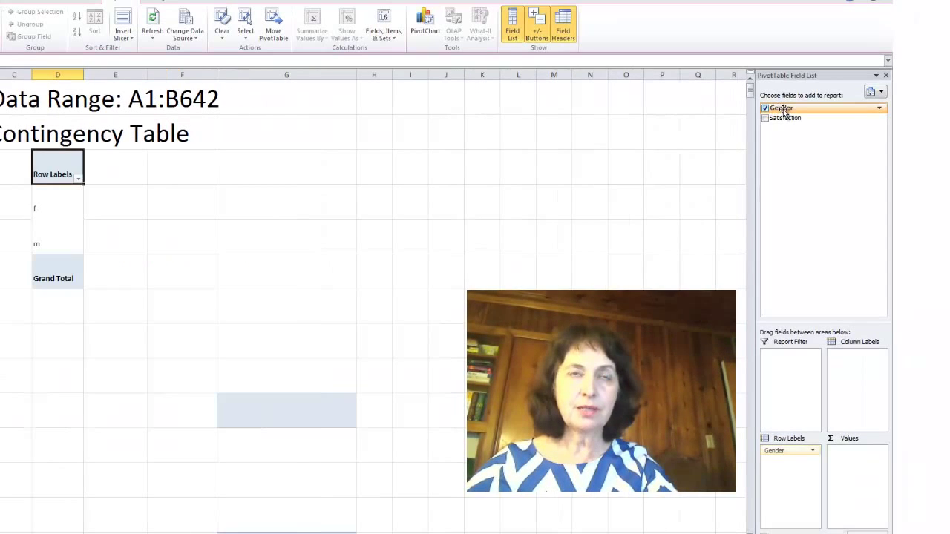
{"action": "left_click_drag", "start_coordinate": [785, 111], "coordinate": [843, 357]}
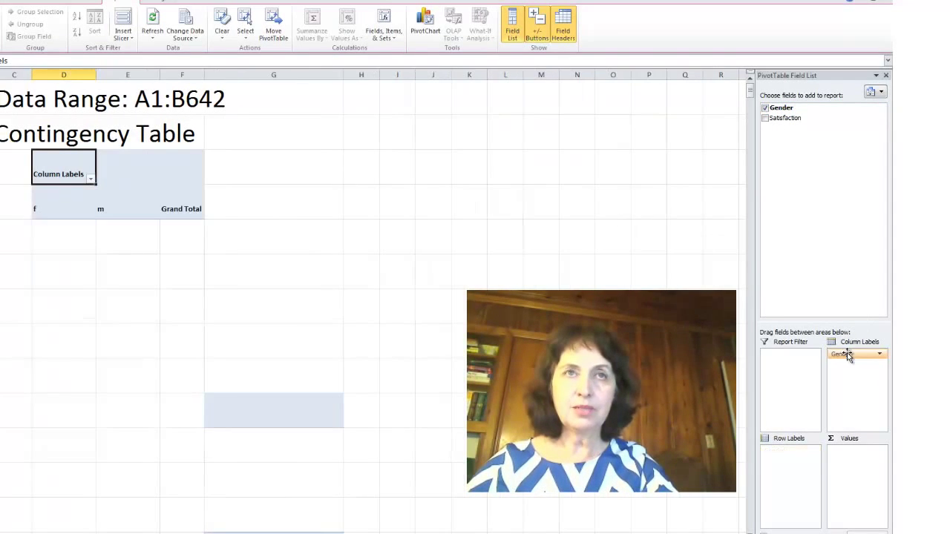
{"action": "left_click", "coordinate": [765, 119]}
{"action": "left_click_drag", "start_coordinate": [791, 119], "coordinate": [788, 454]}
{"action": "left_click_drag", "start_coordinate": [781, 108], "coordinate": [847, 454]}
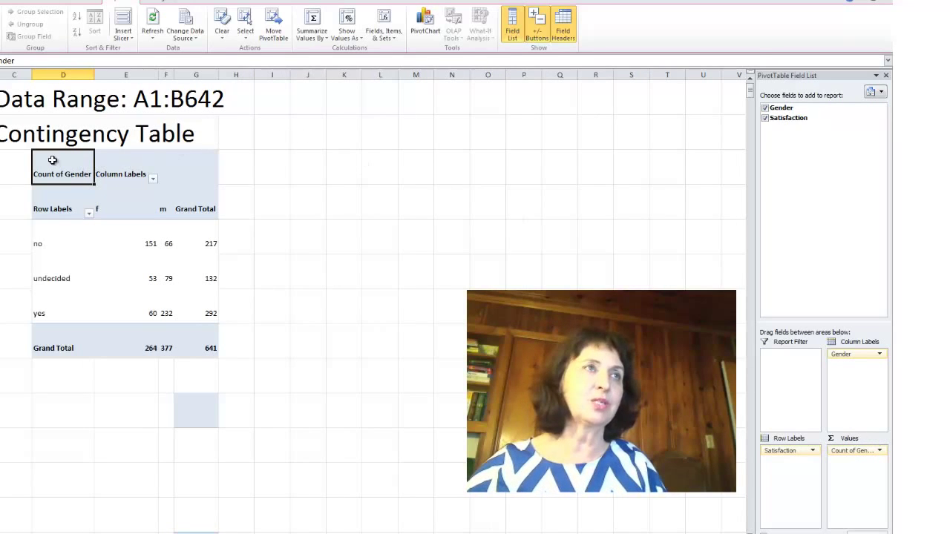
{"action": "left_click_drag", "start_coordinate": [52, 160], "coordinate": [194, 336]}
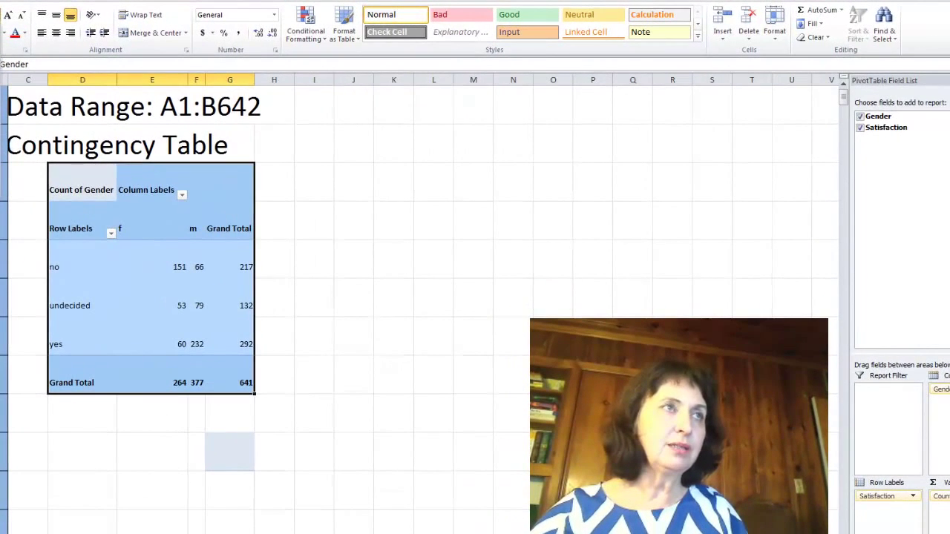
Step: Enlarge the pivot table's font and widen columns G, D and F so all labels and counts show
{"action": "left_click", "coordinate": [6, 15]}
{"action": "left_click", "coordinate": [6, 14]}
{"action": "left_click", "coordinate": [6, 15]}
{"action": "left_click", "coordinate": [5, 14]}
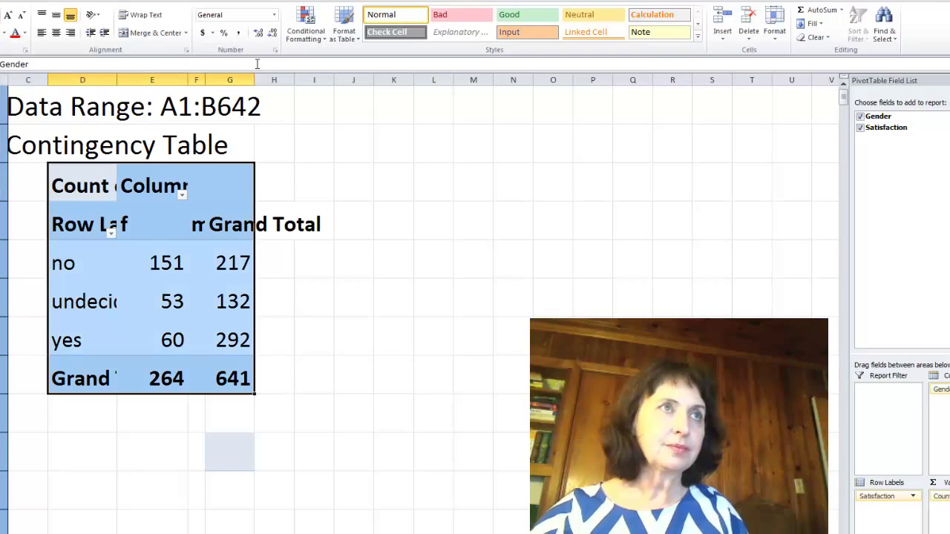
{"action": "left_click", "coordinate": [233, 79]}
{"action": "left_click_drag", "start_coordinate": [254, 80], "coordinate": [346, 81]}
{"action": "left_click", "coordinate": [115, 80]}
{"action": "left_click_drag", "start_coordinate": [118, 87], "coordinate": [192, 81]}
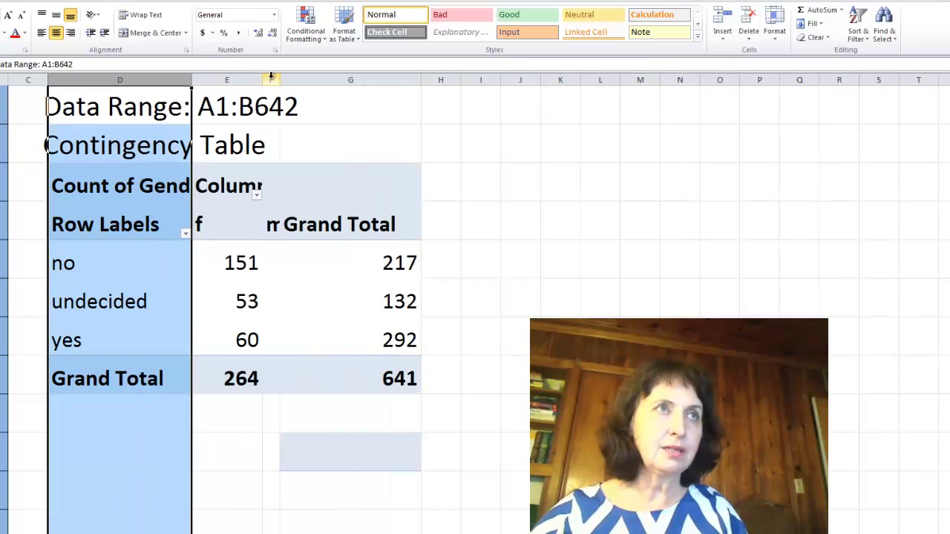
{"action": "left_click", "coordinate": [270, 79]}
{"action": "left_click_drag", "start_coordinate": [280, 80], "coordinate": [330, 79]}
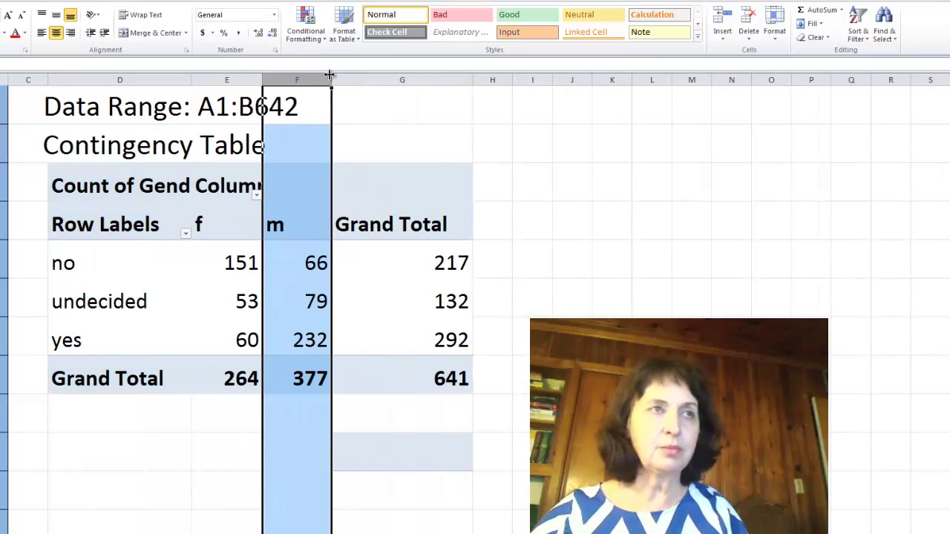
Step: Centre the pivot table's contents from Row Labels to Grand Total
{"action": "left_click_drag", "start_coordinate": [69, 221], "coordinate": [392, 371]}
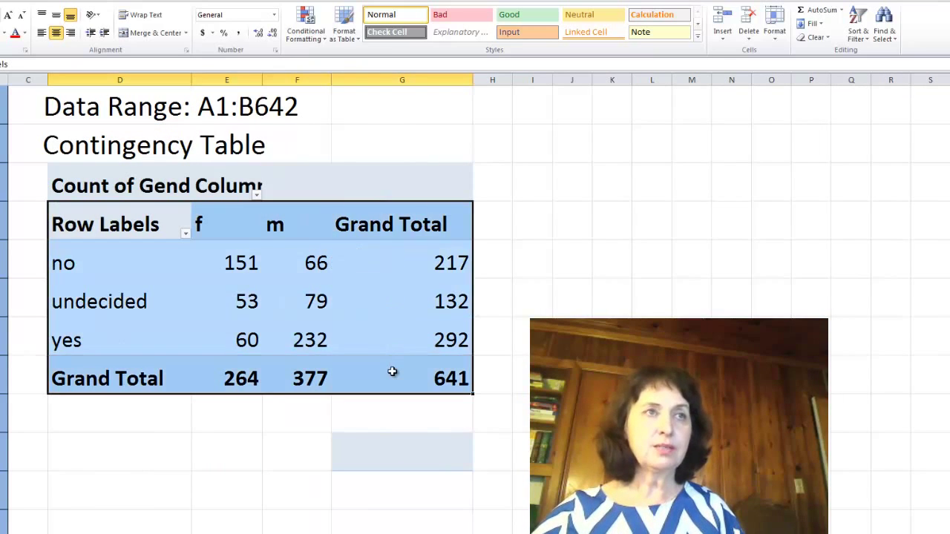
{"action": "left_click", "coordinate": [56, 33]}
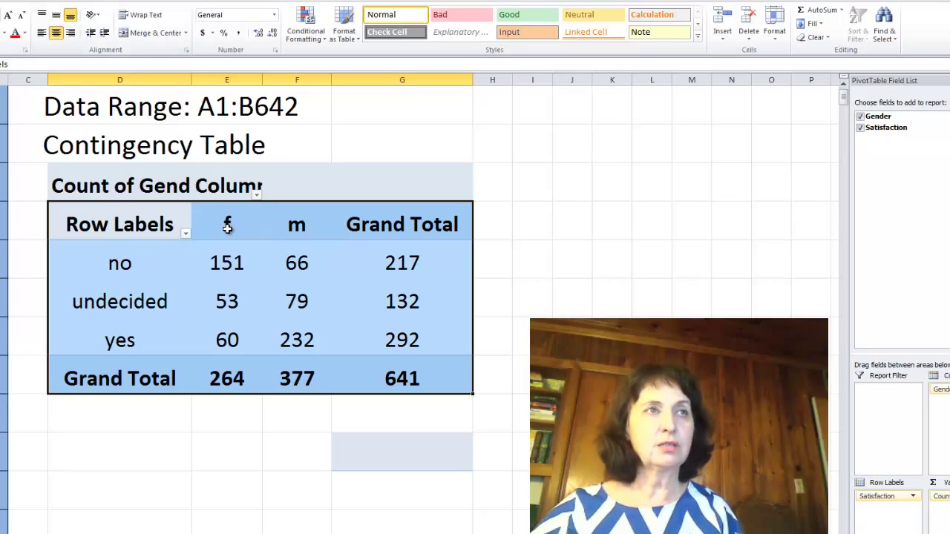
{"action": "mouse_move", "coordinate": [239, 262]}
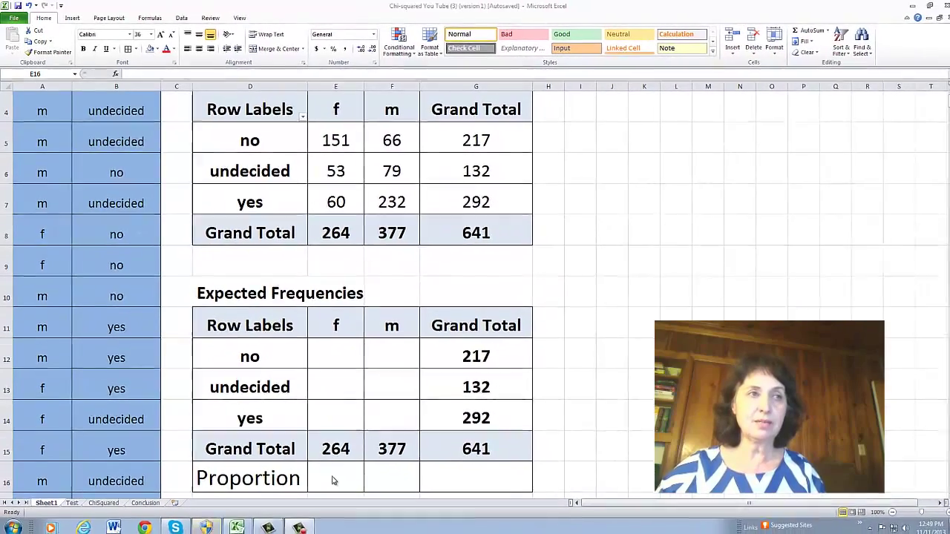
Step: Fill the f Proportion cell E16 with the f total 264 divided by 641, giving 0.41
{"action": "left_click", "coordinate": [333, 481]}
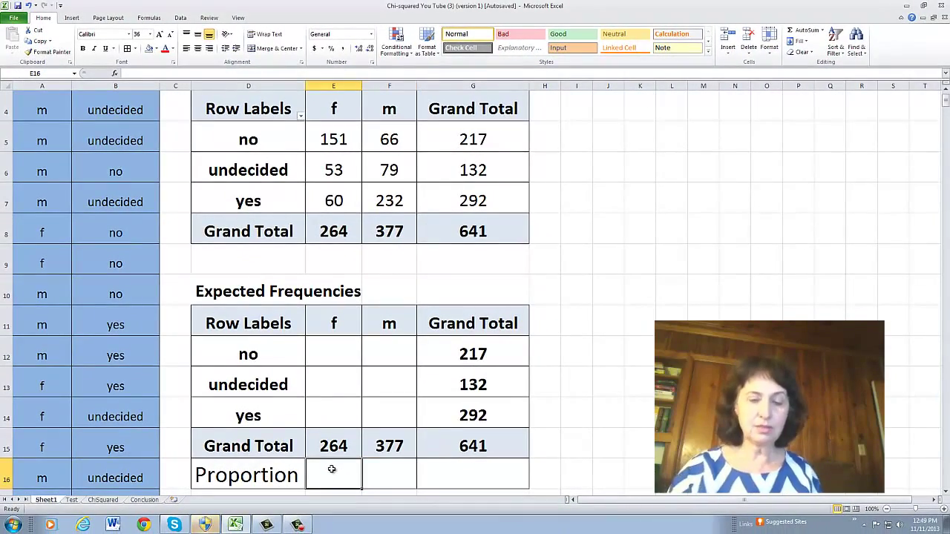
{"action": "type", "text": "="}
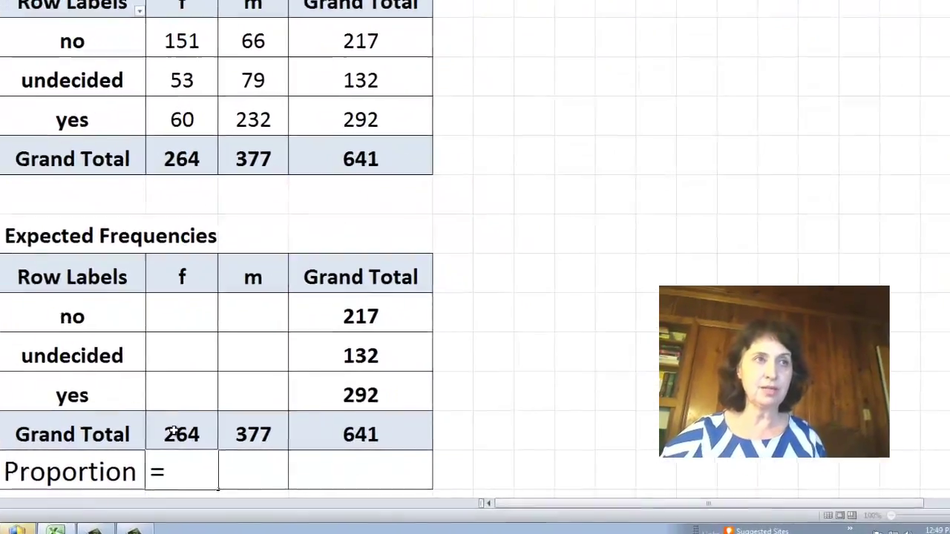
{"action": "left_click", "coordinate": [172, 433]}
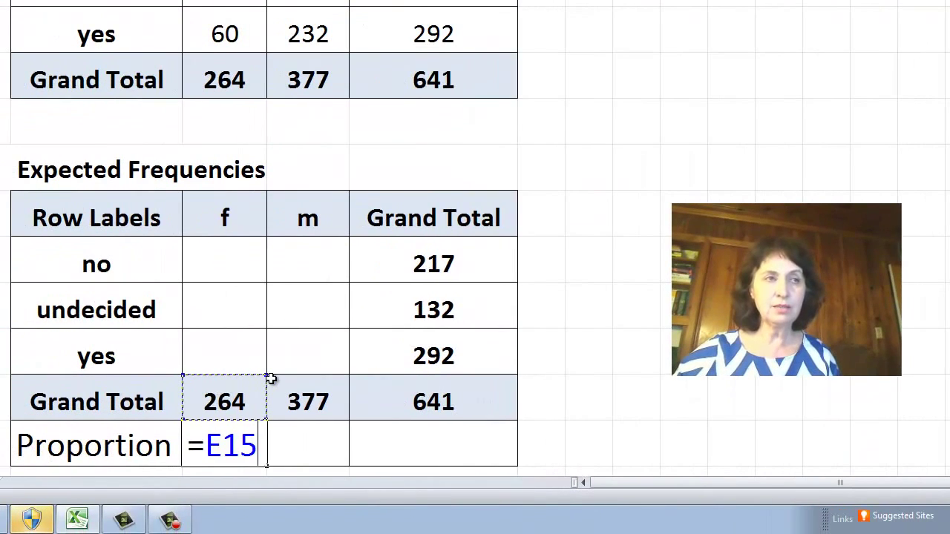
{"action": "type", "text": "/"}
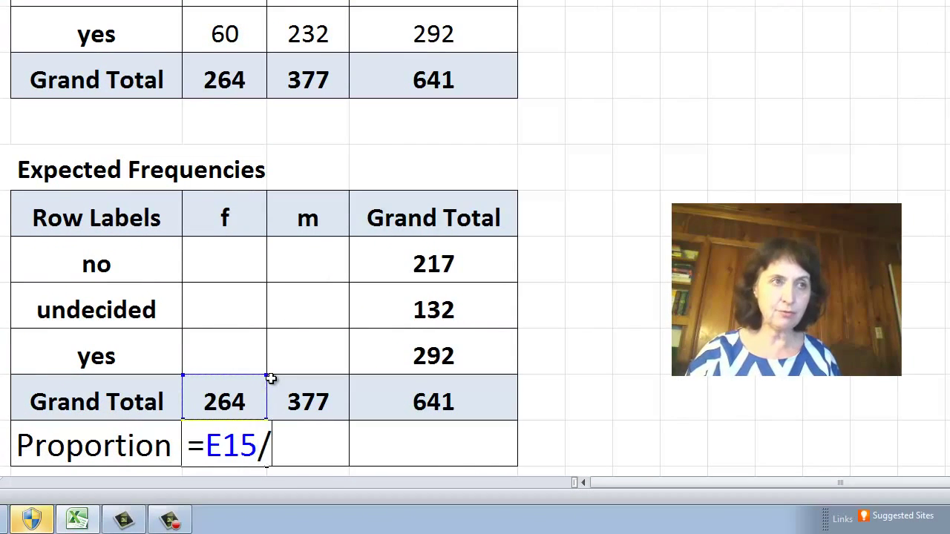
{"action": "left_click", "coordinate": [424, 397]}
{"action": "key", "text": "Return"}
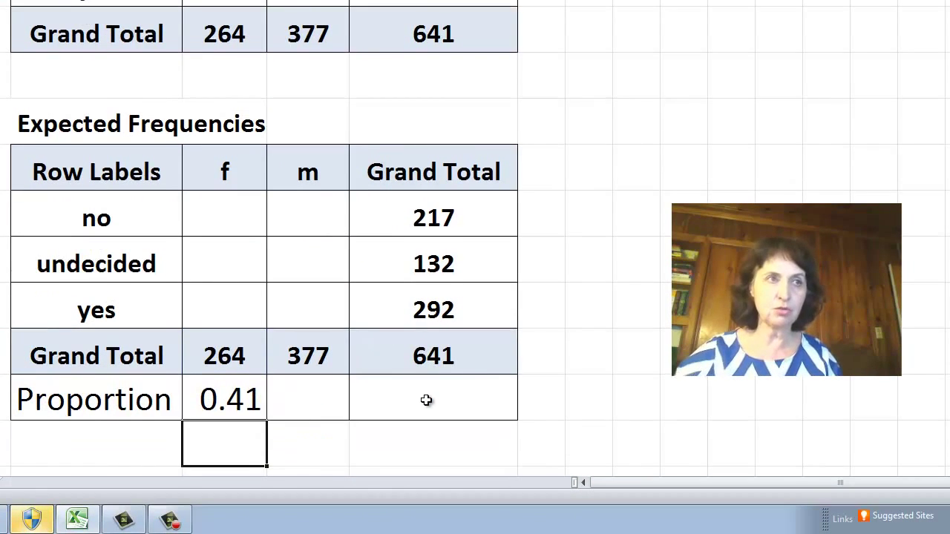
Step: Fill the m Proportion cell F16 with =F15/G15, giving 0.59
{"action": "left_click", "coordinate": [309, 399]}
{"action": "type", "text": "="}
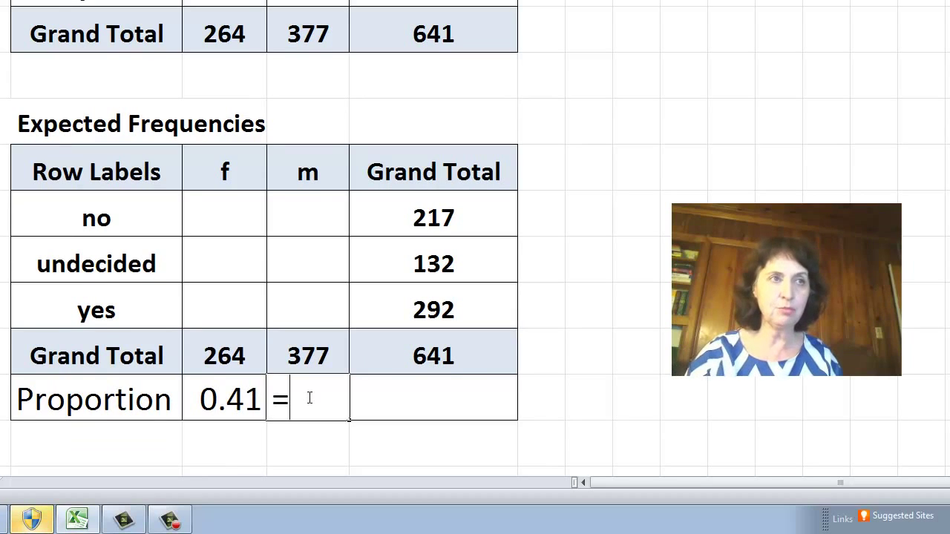
{"action": "left_click", "coordinate": [300, 356]}
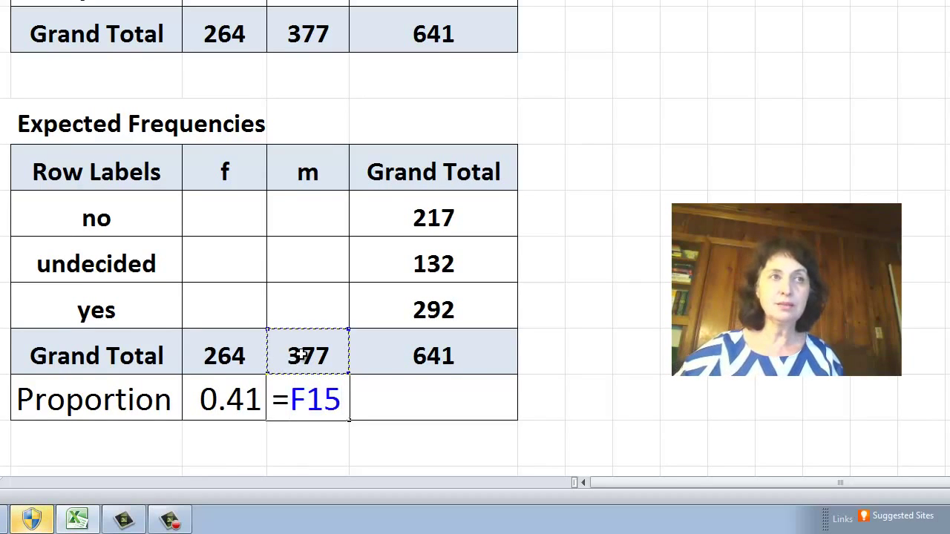
{"action": "type", "text": "/"}
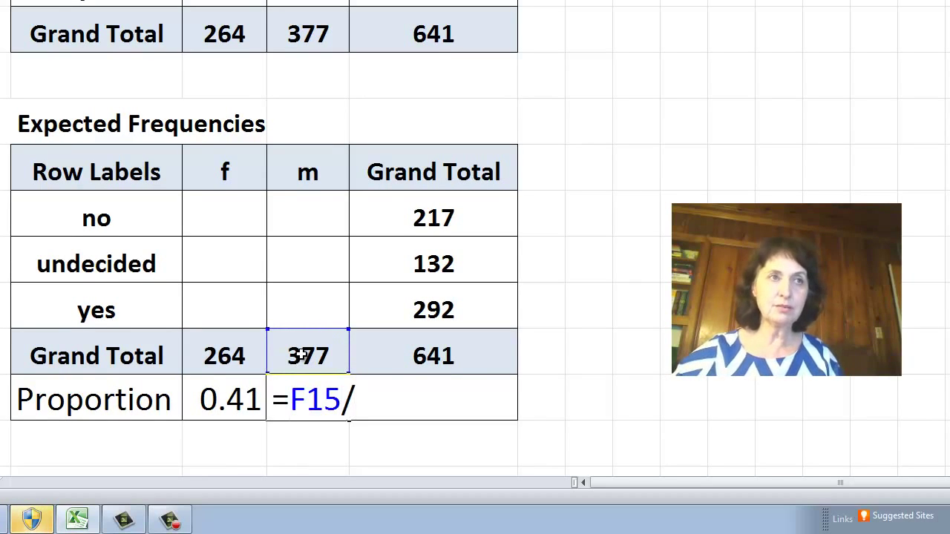
{"action": "left_click", "coordinate": [445, 358]}
{"action": "key", "text": "Return"}
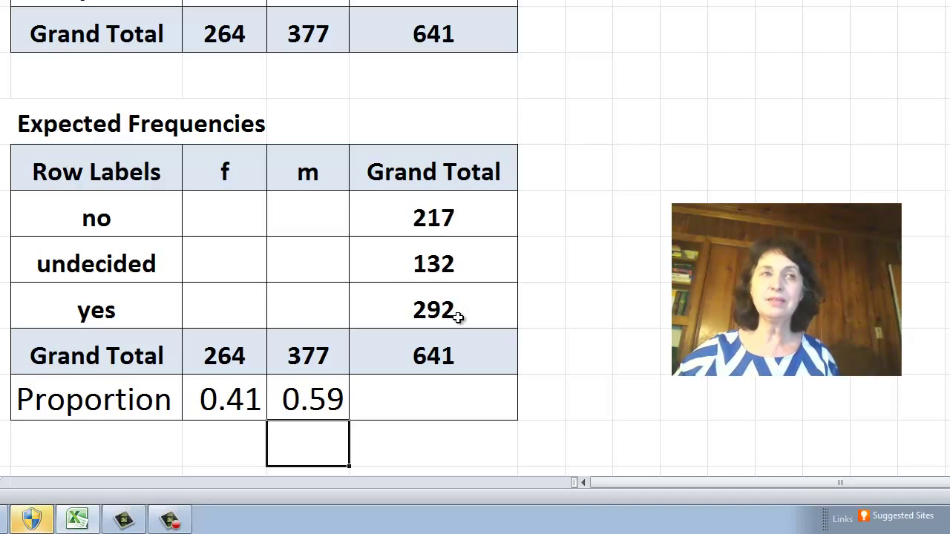
Step: Compute the f expected count for the no row in E12 as =G12*E16 (89.37)
{"action": "left_click", "coordinate": [220, 210]}
{"action": "type", "text": "="}
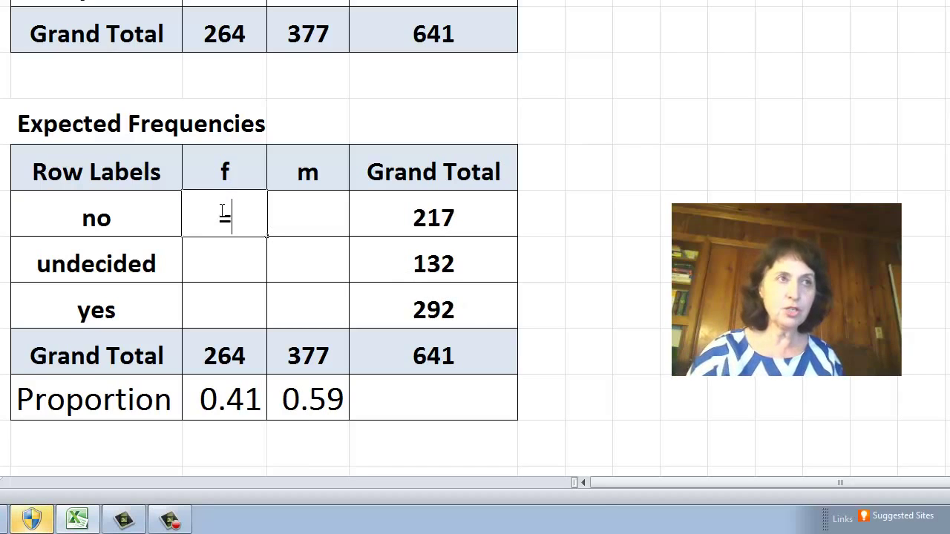
{"action": "left_click", "coordinate": [454, 215]}
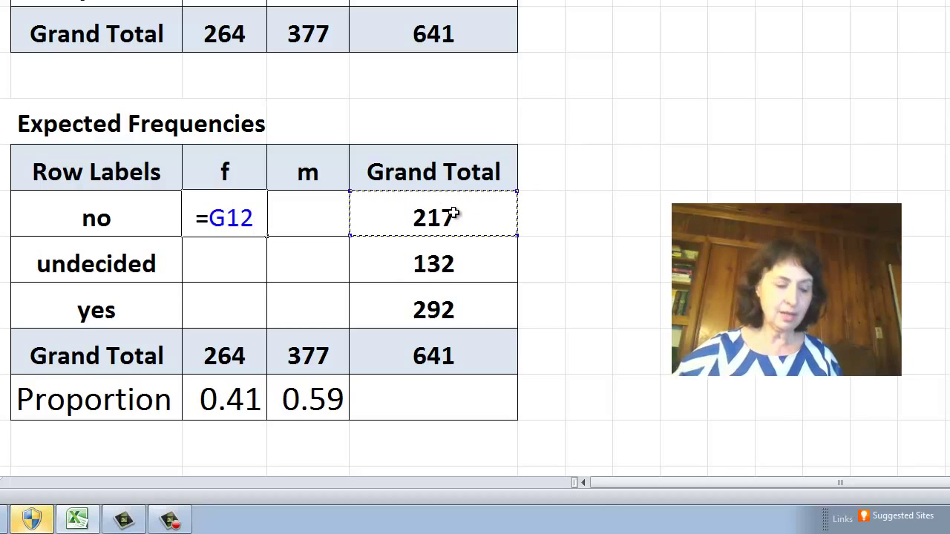
{"action": "type", "text": "*"}
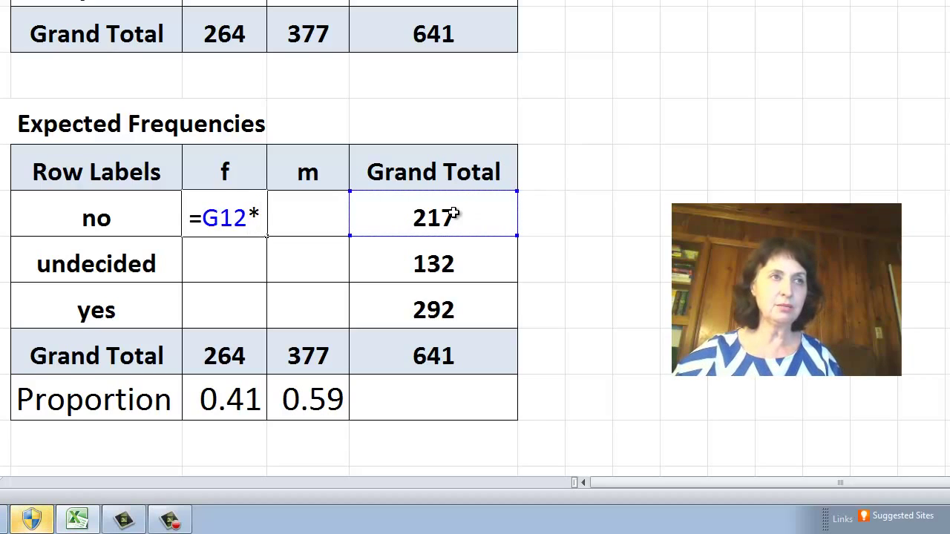
{"action": "left_click", "coordinate": [231, 401]}
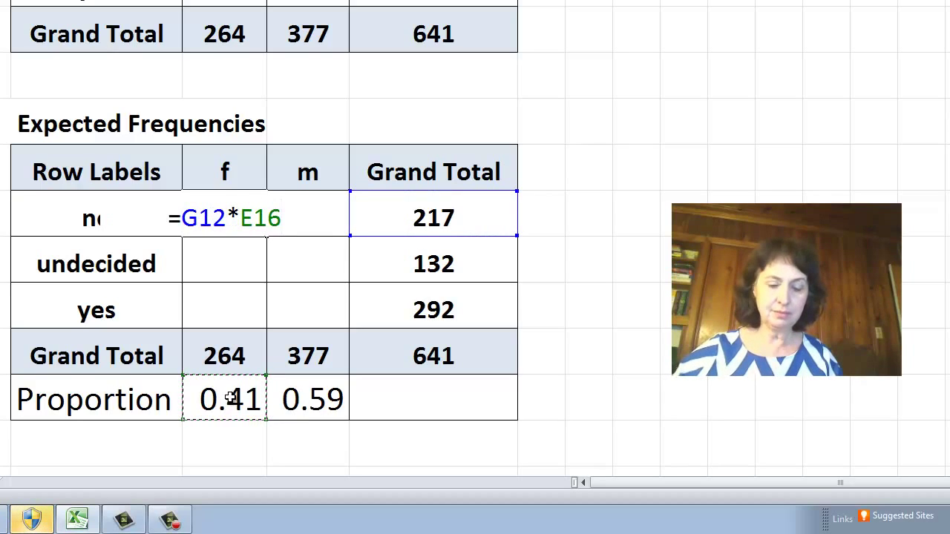
{"action": "key", "text": "Return"}
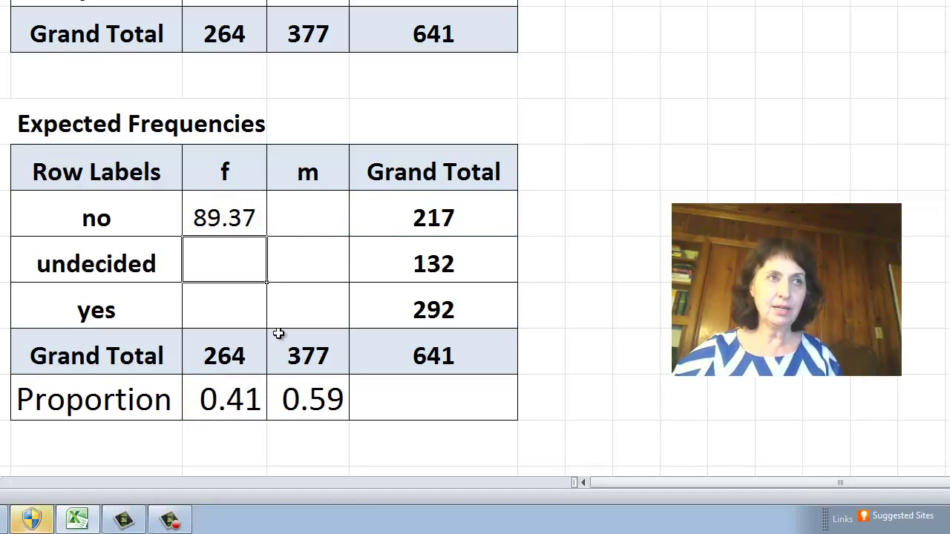
Step: Enter the m no-row expected formula =G12*F16 in F12
{"action": "left_click", "coordinate": [313, 217]}
{"action": "type", "text": "="}
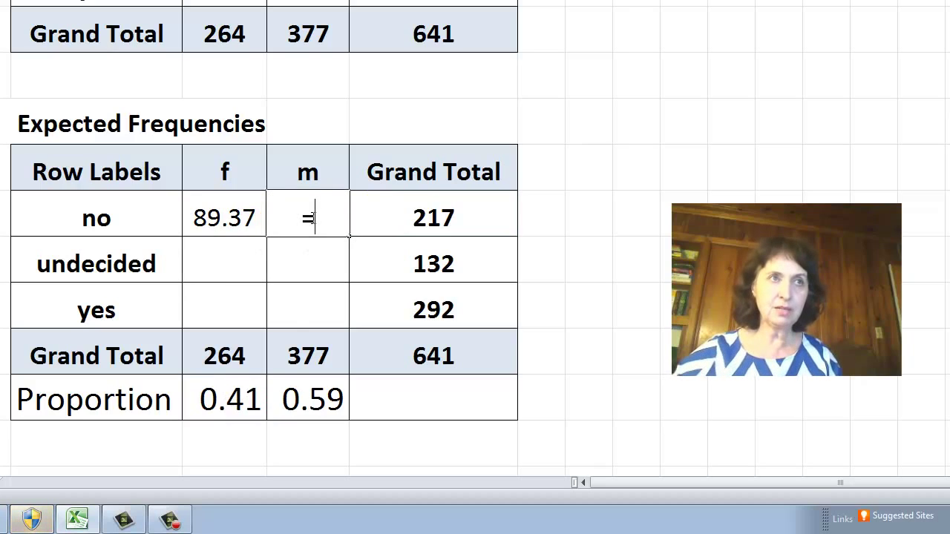
{"action": "left_click", "coordinate": [439, 216]}
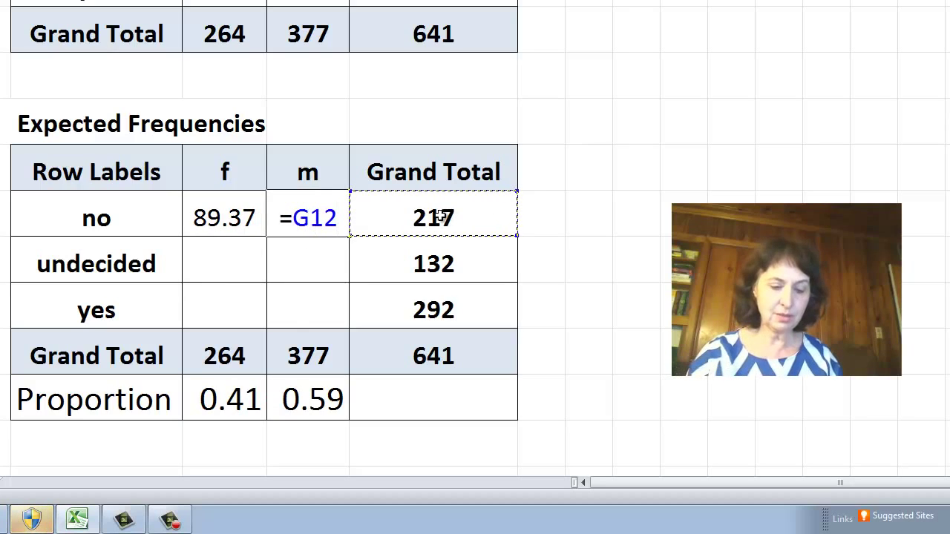
{"action": "type", "text": "*"}
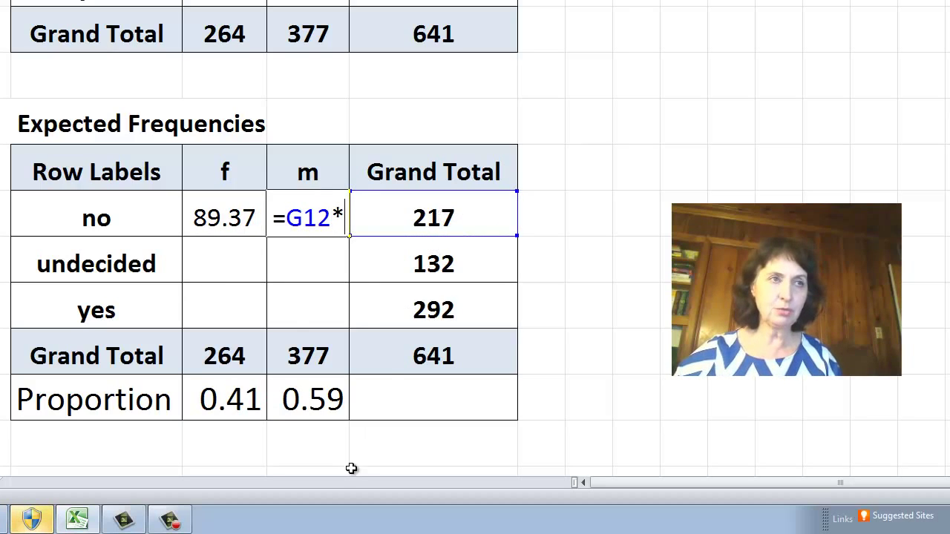
{"action": "left_click", "coordinate": [313, 399]}
Step: Change the f no-row formula in E12 to =G12*E$16, locking the proportion row
{"action": "key", "text": "Return"}
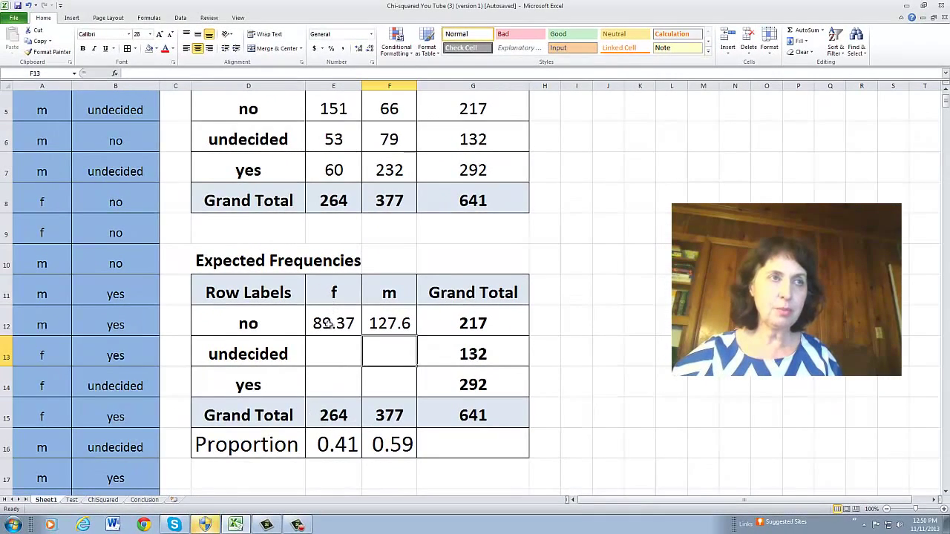
{"action": "left_click", "coordinate": [327, 324]}
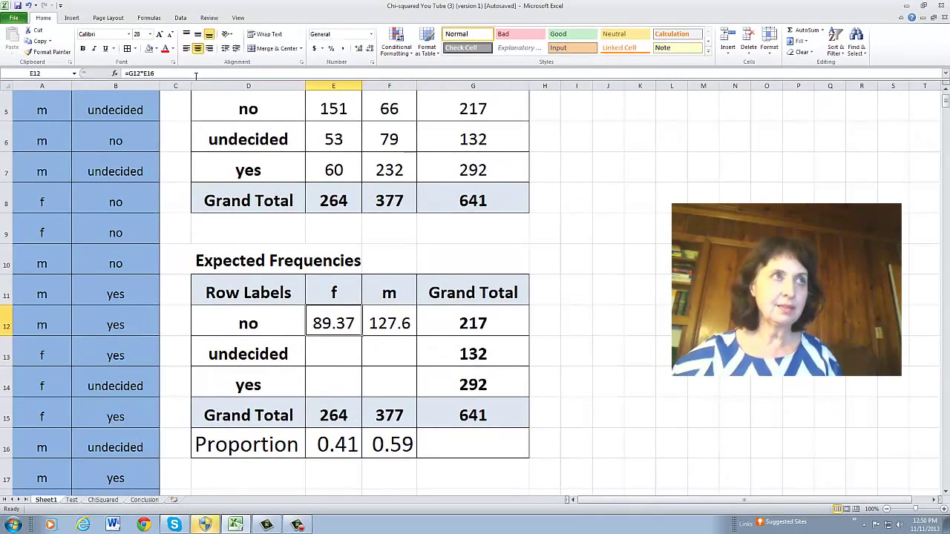
{"action": "left_click", "coordinate": [148, 73]}
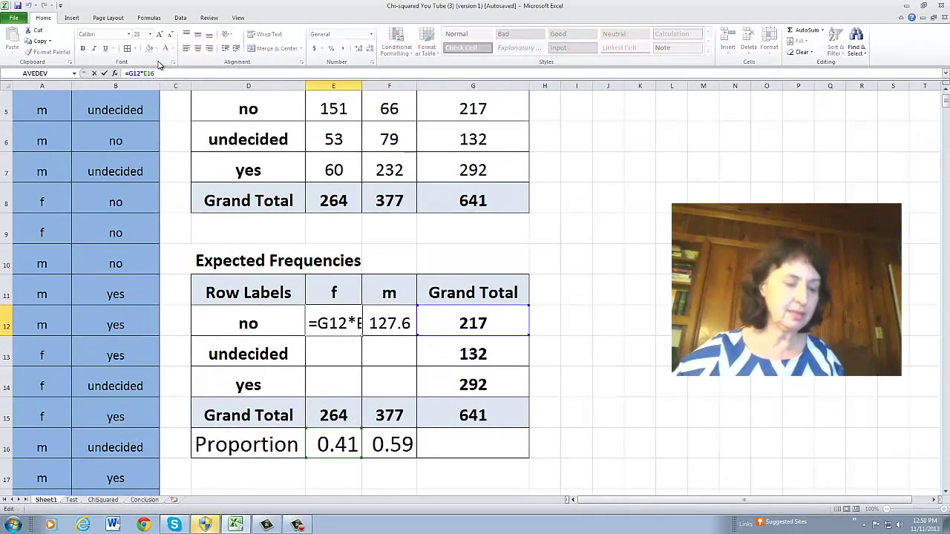
{"action": "key", "text": "shift+Left"}
{"action": "key", "text": "shift+Left"}
{"action": "key", "text": "shift+Left"}
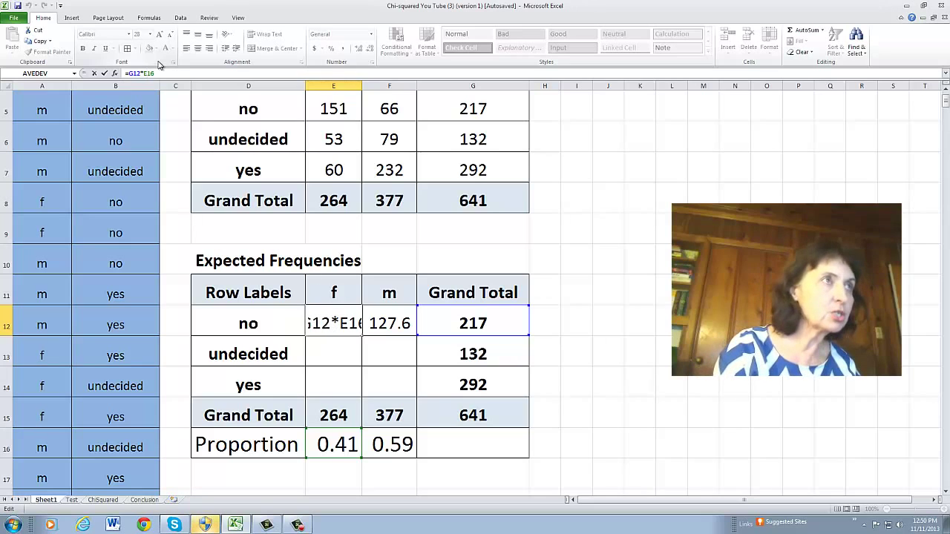
{"action": "type", "text": "E$16"}
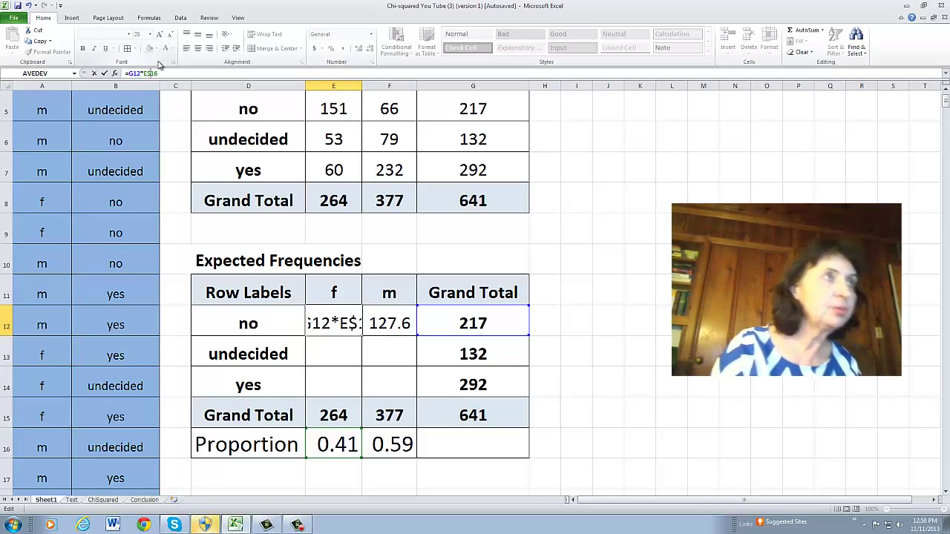
{"action": "key", "text": "Return"}
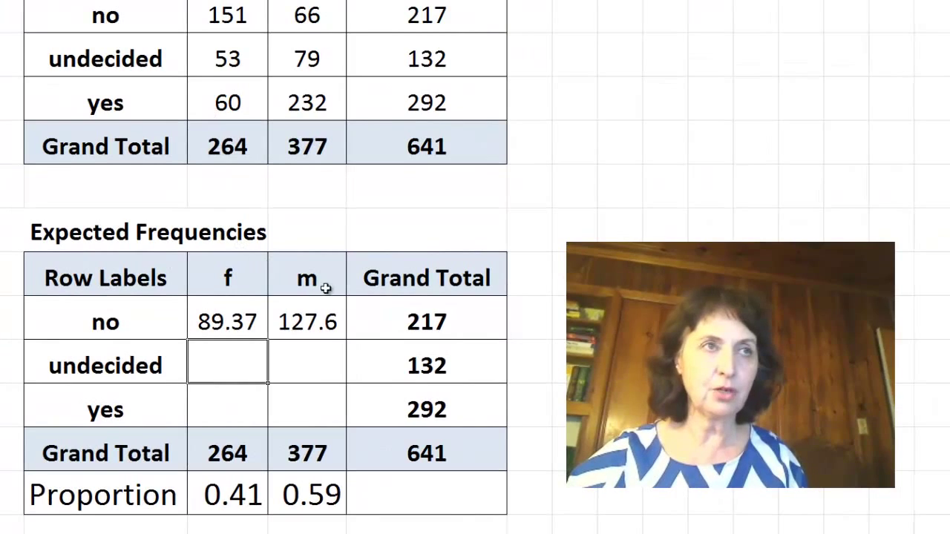
Step: Re-enter the m no-row formula in F12 as =G12*F$16, still showing 127.6
{"action": "left_click", "coordinate": [302, 320]}
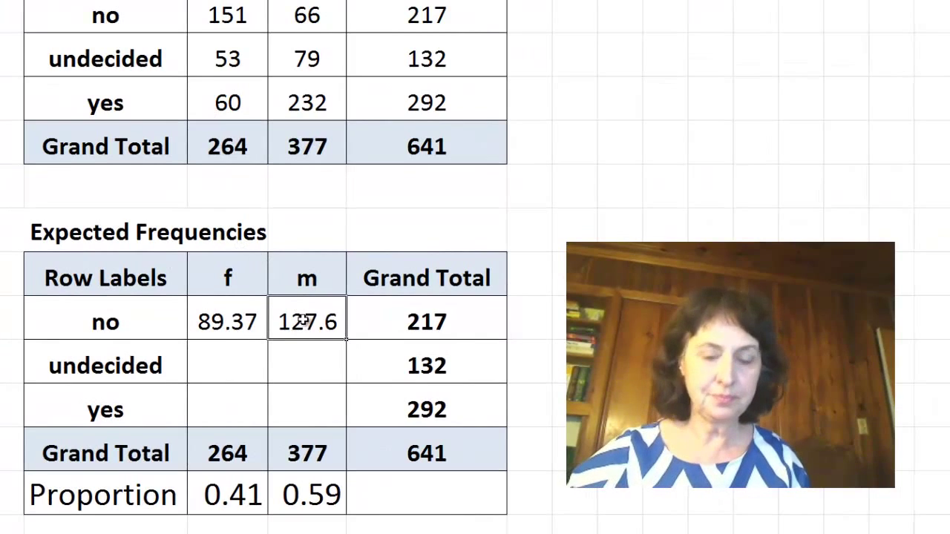
{"action": "key", "text": "Delete"}
{"action": "type", "text": "="}
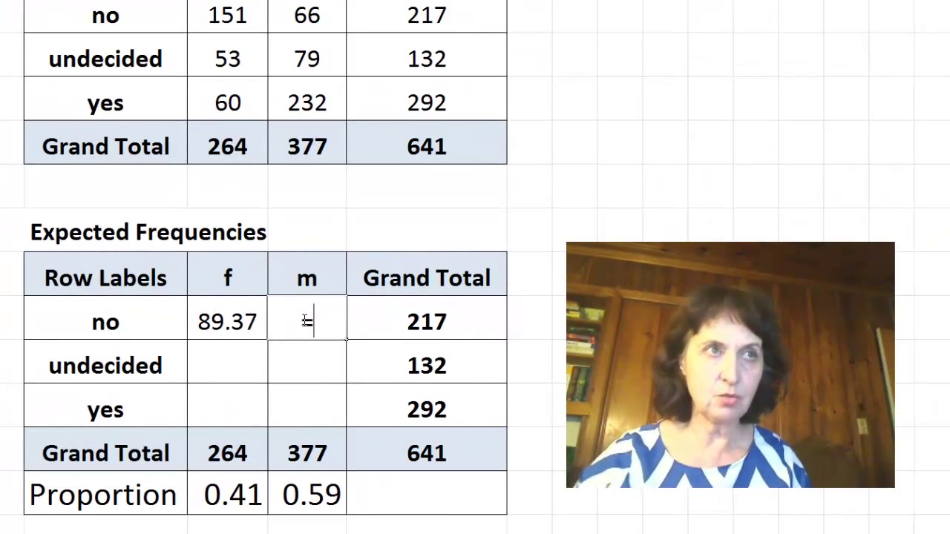
{"action": "left_click", "coordinate": [414, 320]}
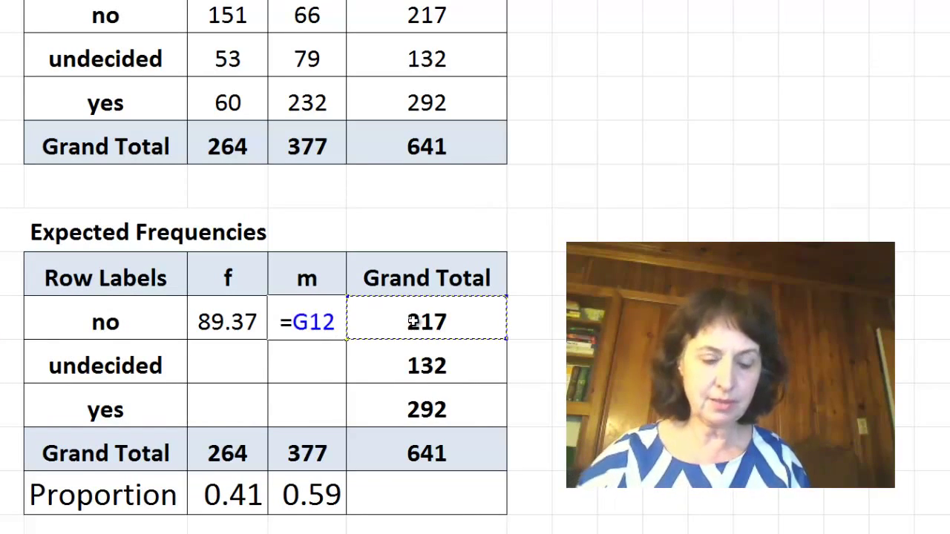
{"action": "type", "text": "*"}
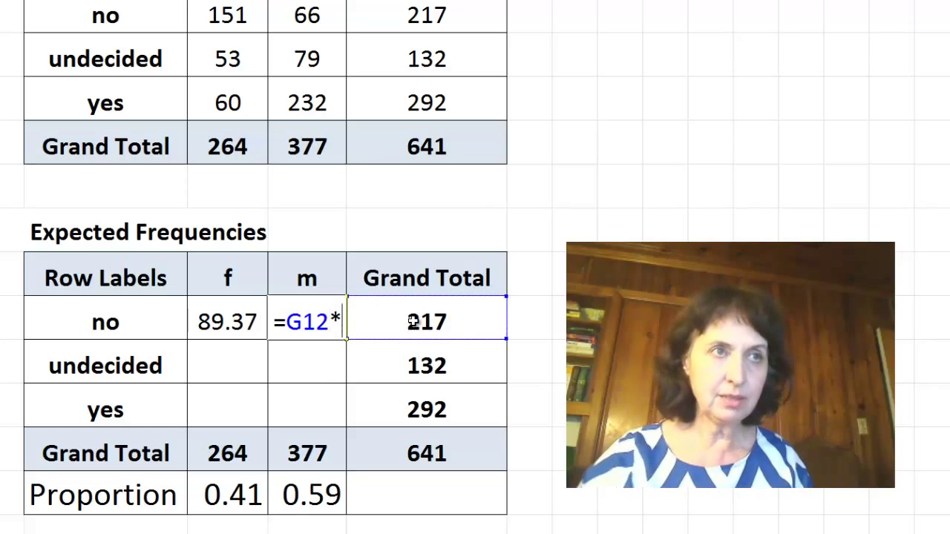
{"action": "left_click", "coordinate": [313, 489]}
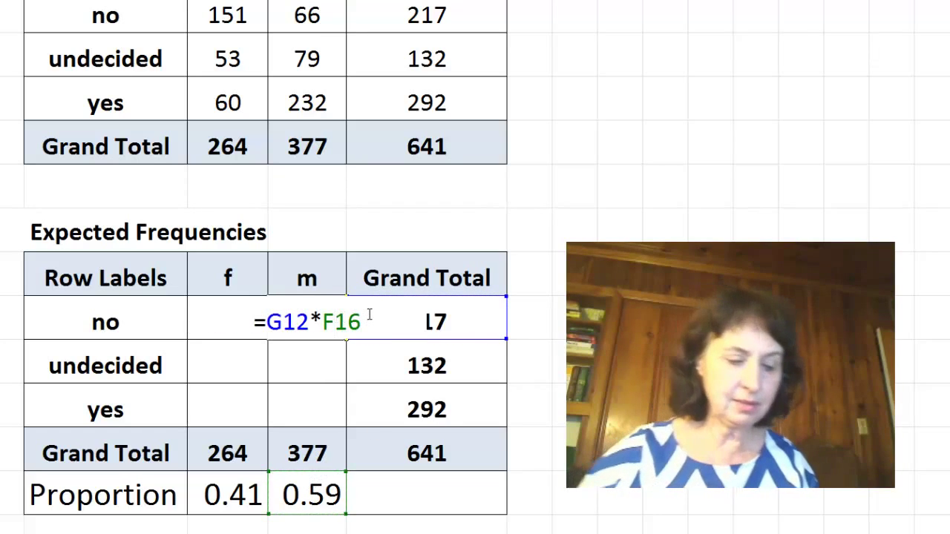
{"action": "key", "text": "F4"}
{"action": "key", "text": "F4"}
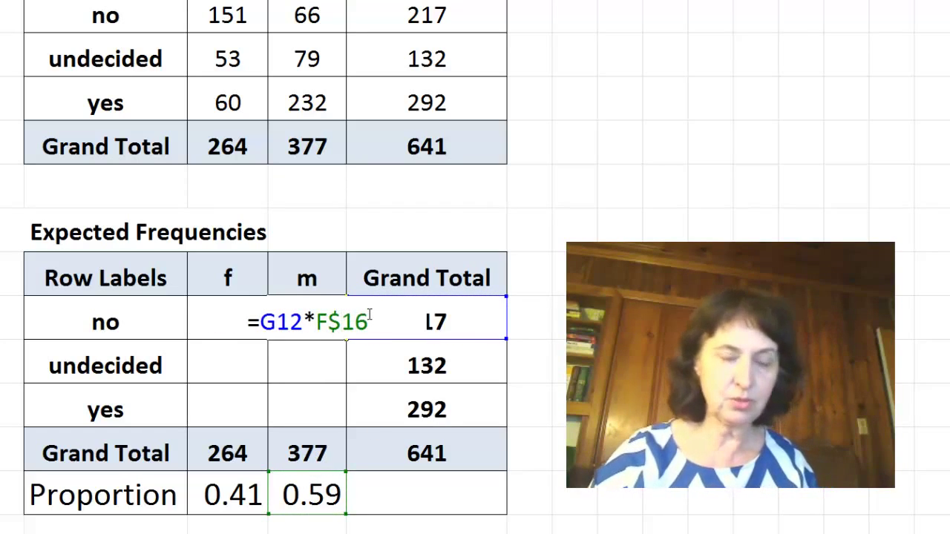
{"action": "key", "text": "Return"}
Step: Fill E12:F12 down through row 14, giving undecided 54.37, 77.63 and yes 120.3, 171.7
{"action": "left_click_drag", "start_coordinate": [218, 321], "coordinate": [301, 322]}
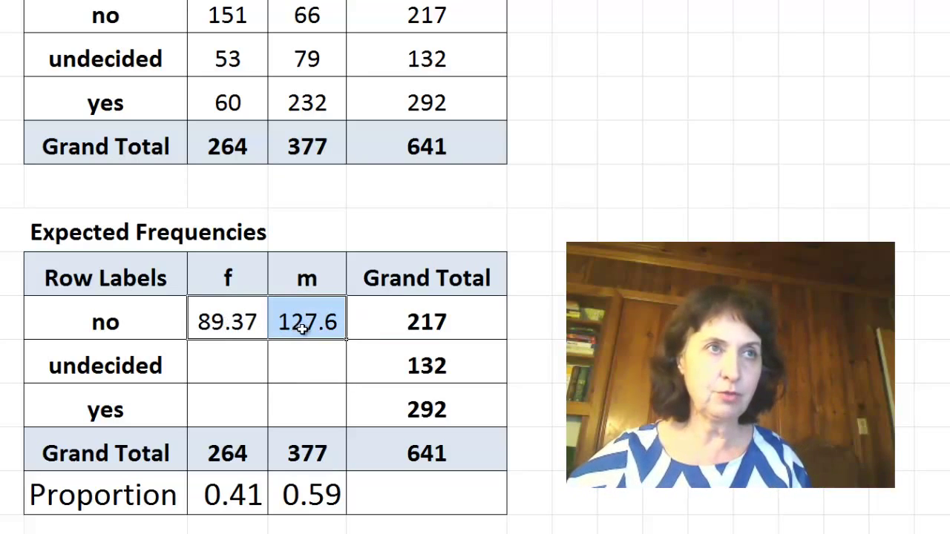
{"action": "left_click_drag", "start_coordinate": [347, 343], "coordinate": [375, 421]}
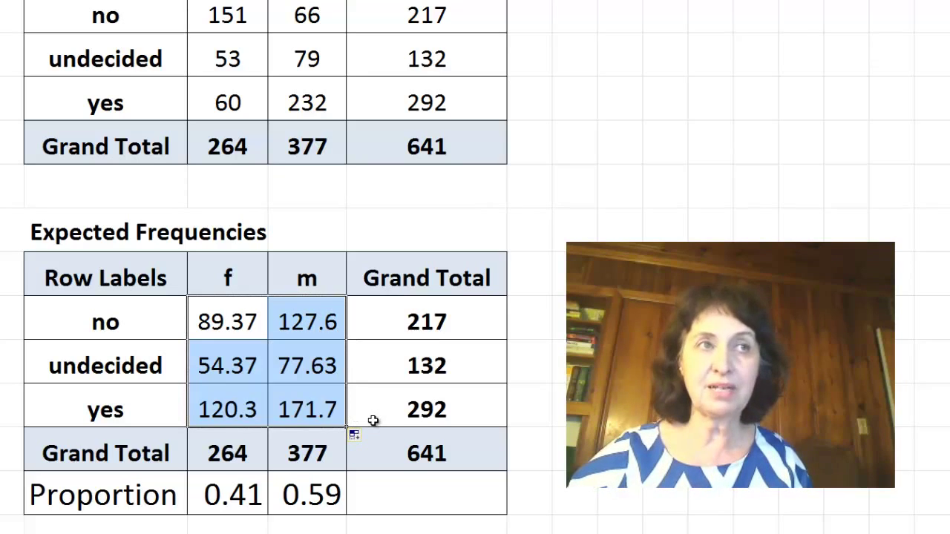